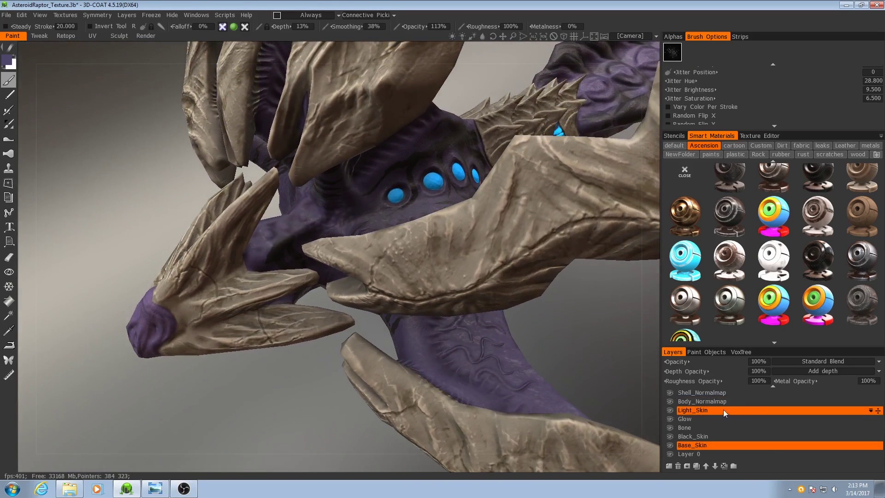
- Make the Black_Skin layer active and inspect the dark skin along the raptor's tail and torso
left_click(693, 437)
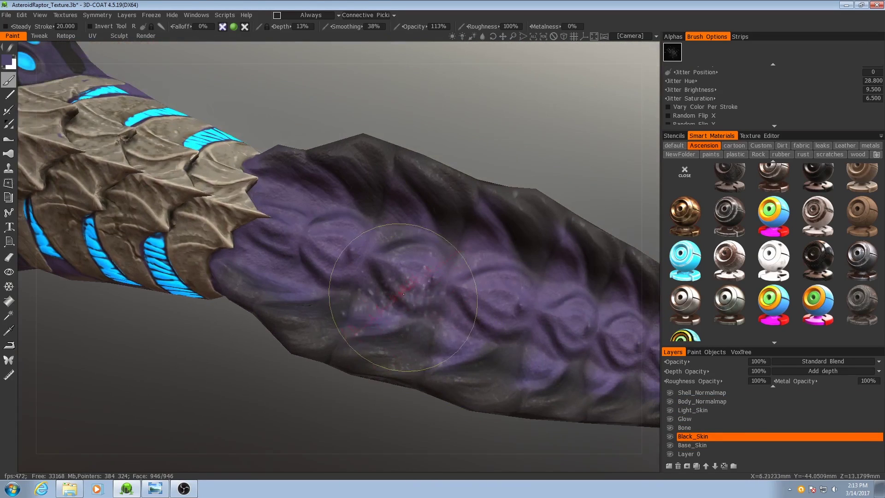
left_click_drag(451, 368, 498, 328)
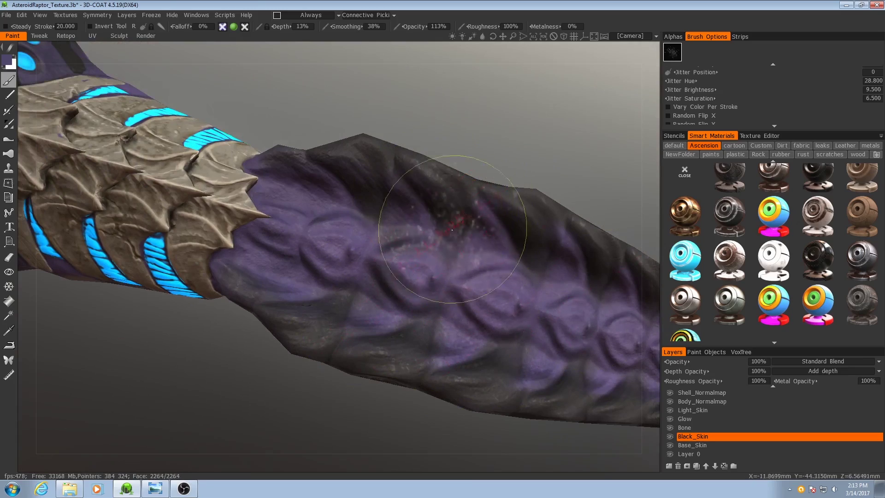
right_click_drag(525, 255, 476, 251, "alt")
middle_click_drag(476, 251, 518, 269, "alt")
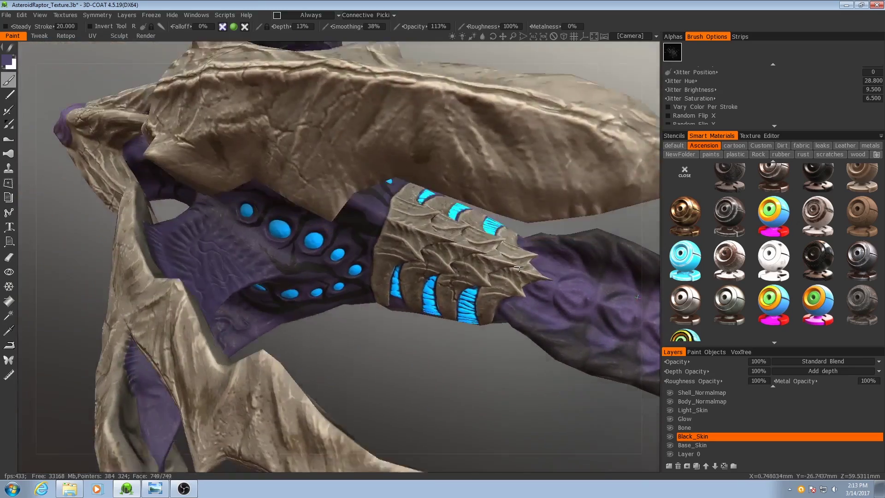
right_click_drag(519, 268, 463, 262)
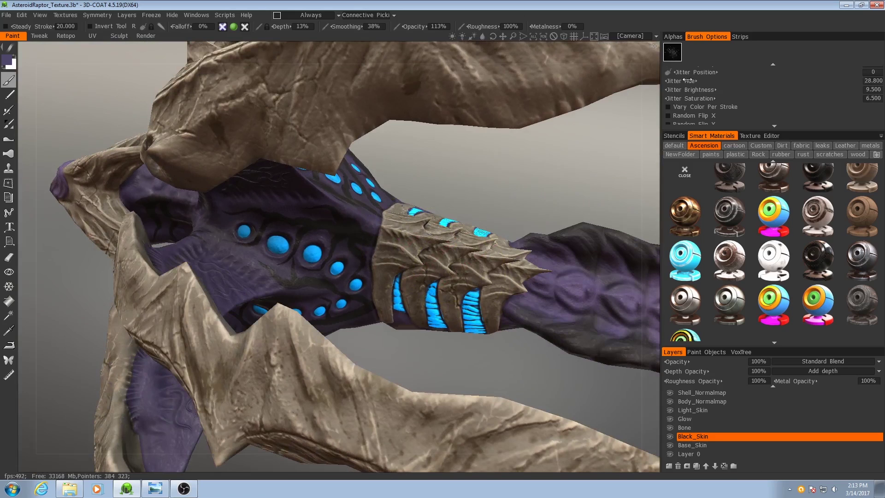
- Choose a splattered crack-shaped brush alpha from the Cracks-Wrinkles set
left_click(672, 36)
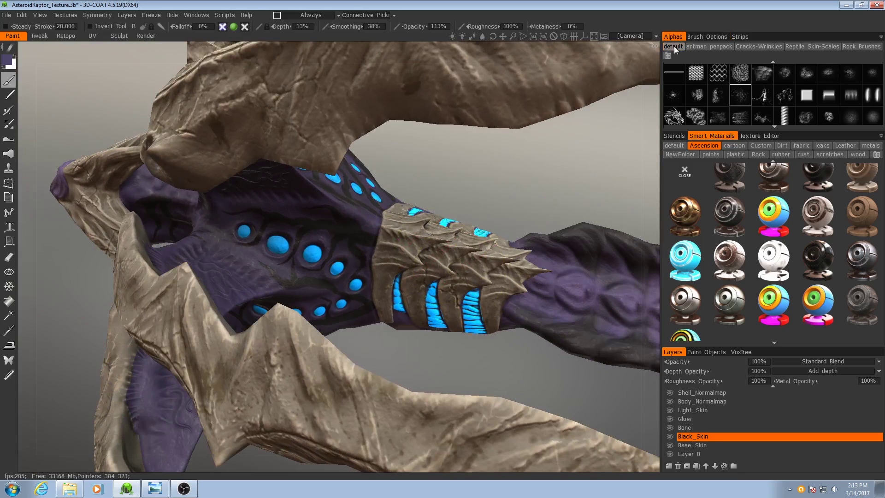
left_click(759, 44)
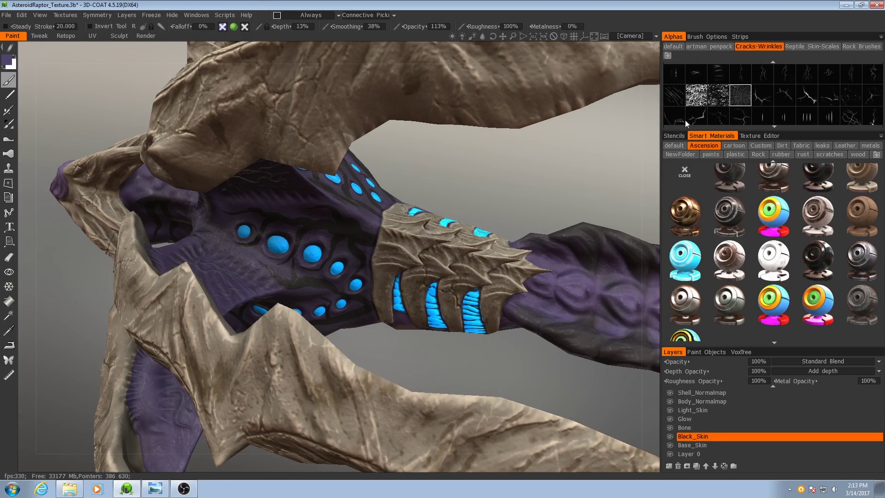
left_click(742, 93)
scroll(825, 109, "down", 3)
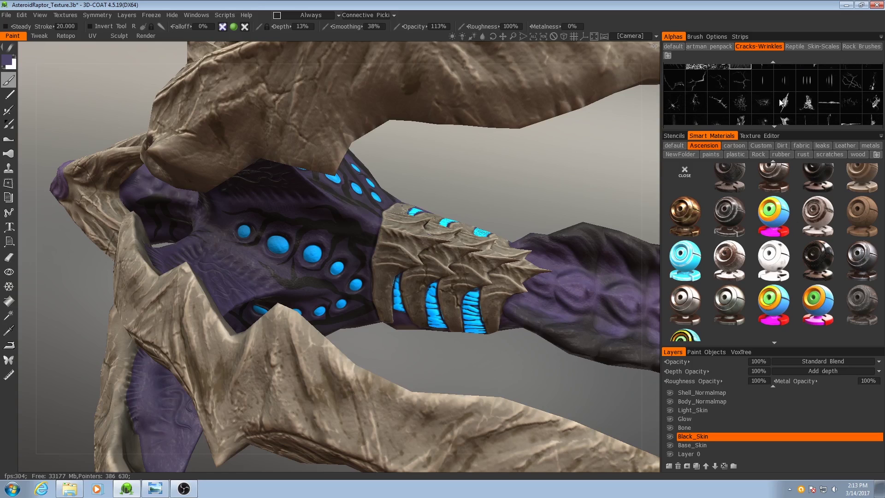
scroll(790, 98, "down", 2)
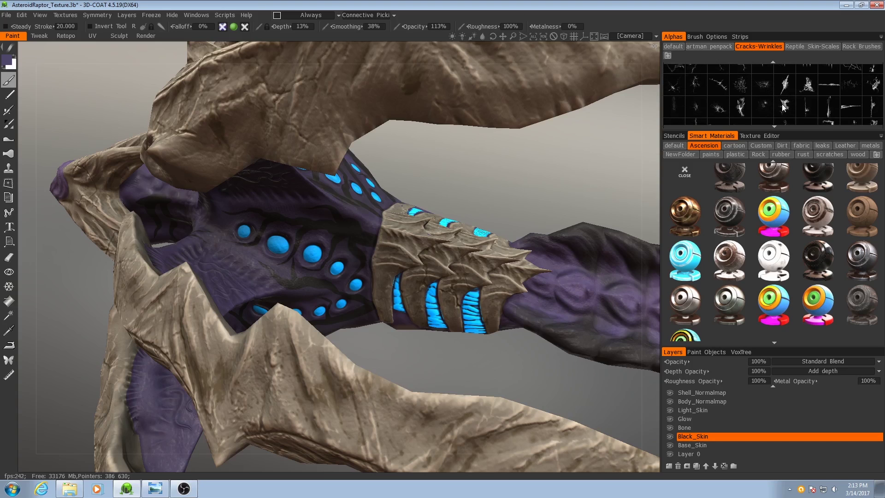
mouse_move(547, 286)
left_mouse_down("alt")
mouse_move(498, 256)
mouse_move(258, 177)
left_mouse_up("alt")
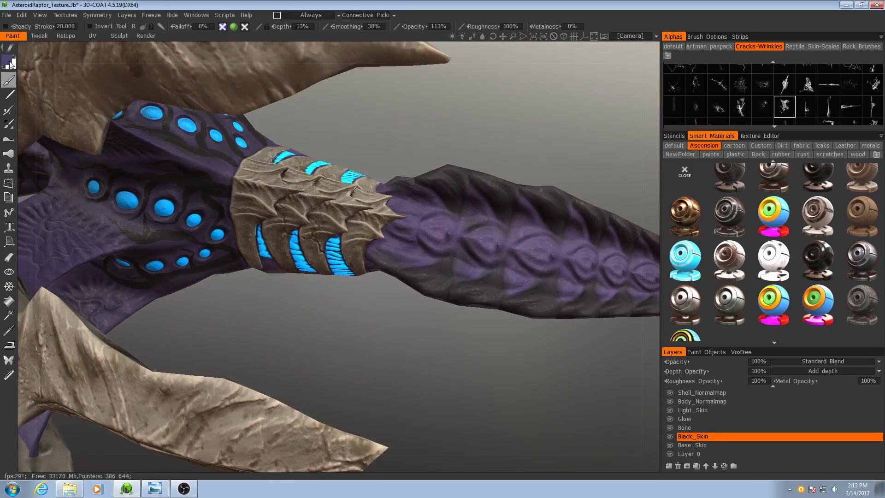
- Activate the multicoloured smart material in the Ascension set, set the paint color to near-black, and collapse its preview window
left_click(803, 301)
middle_click_drag(396, 262, 395, 235)
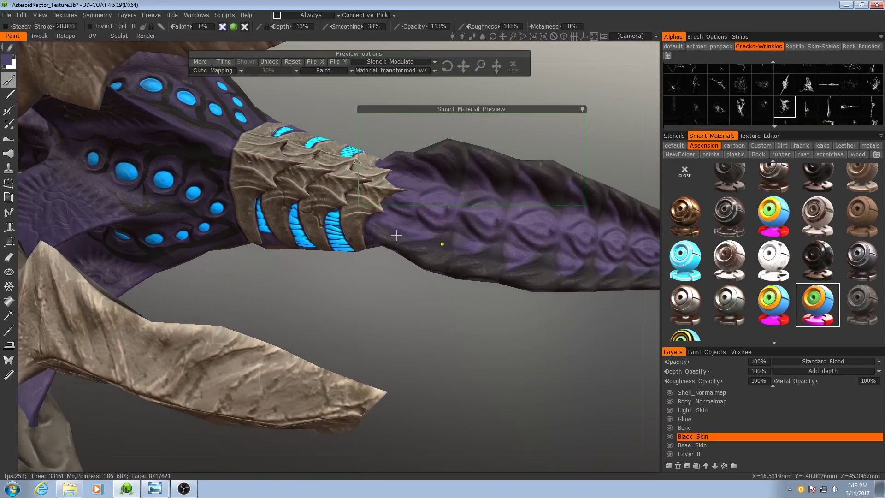
left_click(8, 61)
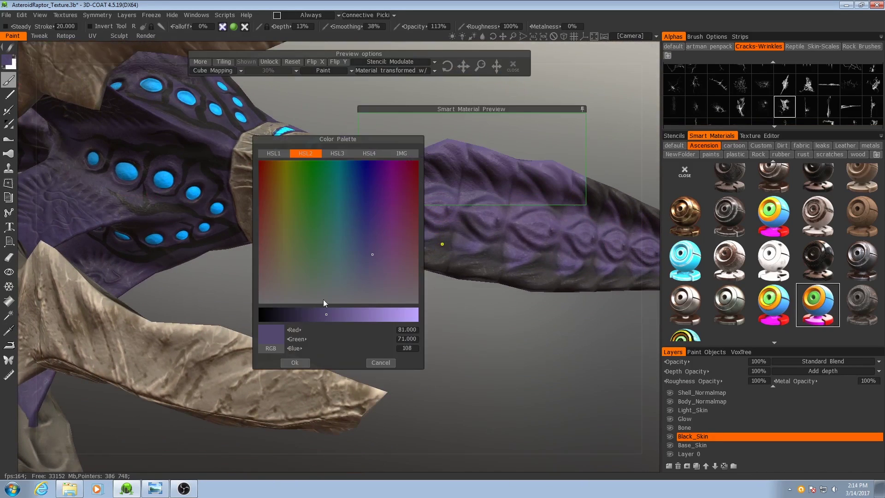
left_click(329, 302)
left_click(277, 313)
left_click(295, 363)
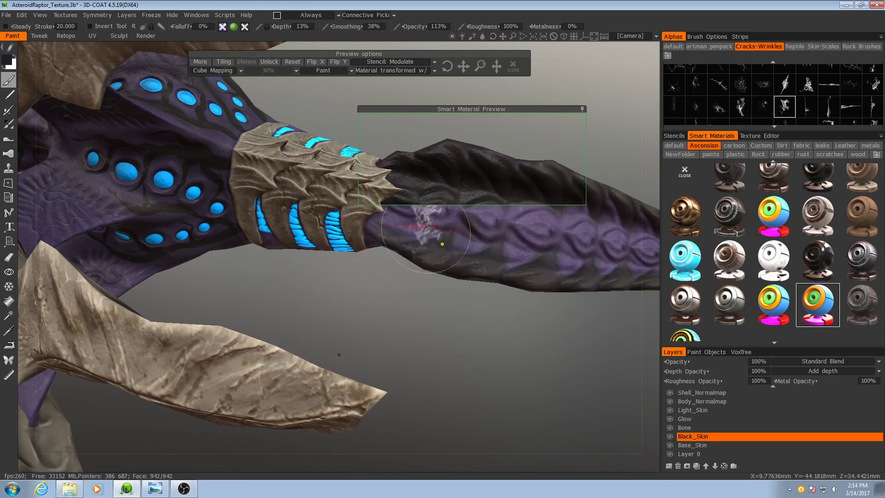
left_click(582, 110)
- Paint dark cracked texture on the Black_Skin layer along the side edges of the tail where black meets purple
middle_click_drag(453, 240, 369, 262)
scroll(376, 276, "up", 4)
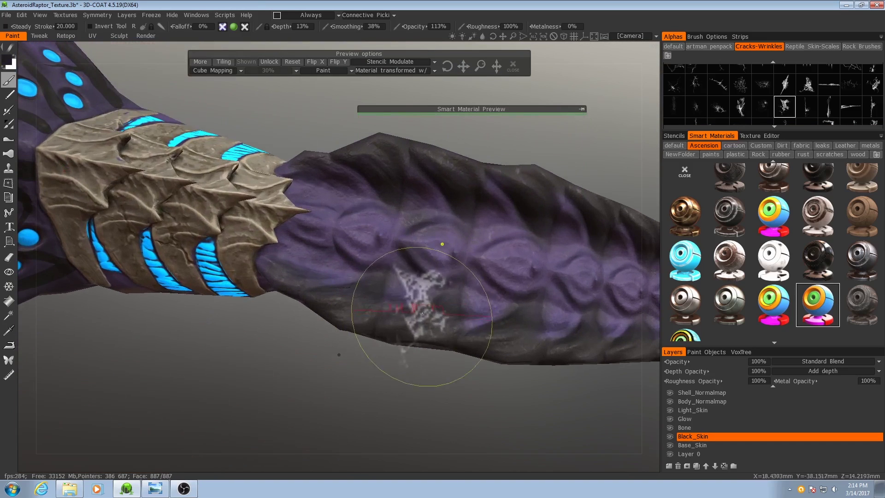
right_click_drag(415, 319, 363, 248)
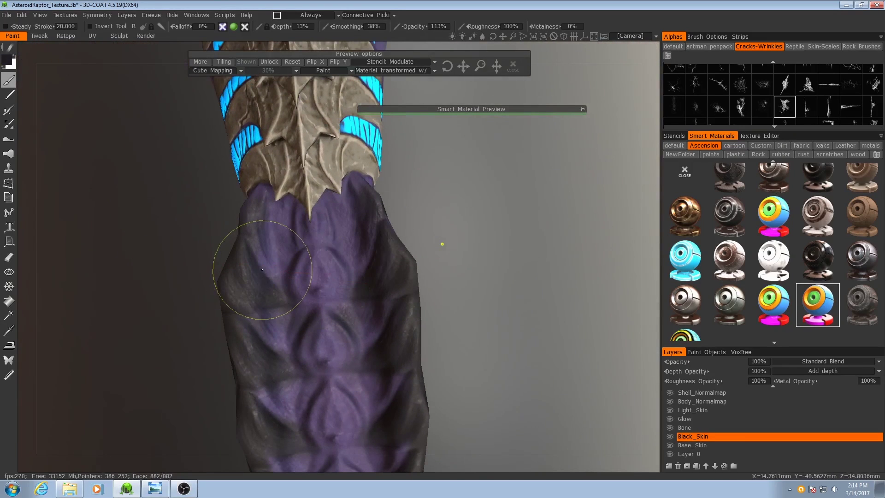
middle_click_drag(295, 290, 332, 267)
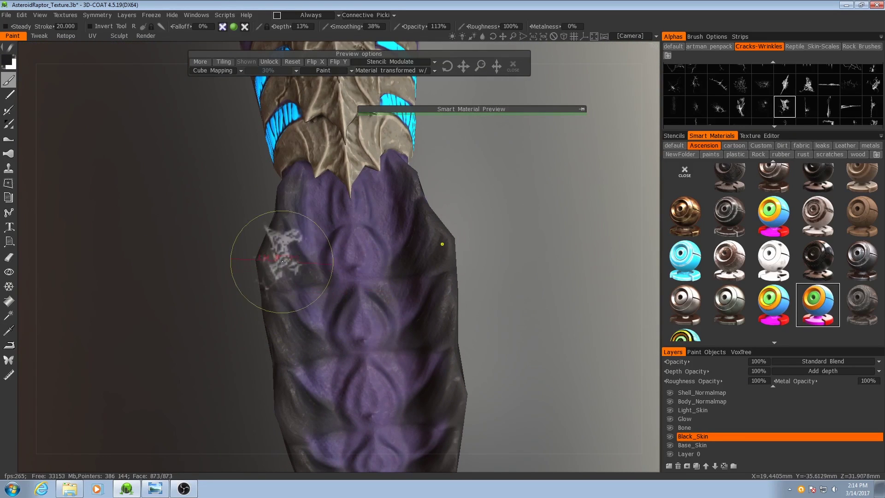
mouse_move(281, 257)
right_mouse_down()
mouse_move(291, 306)
mouse_move(414, 249)
right_mouse_up()
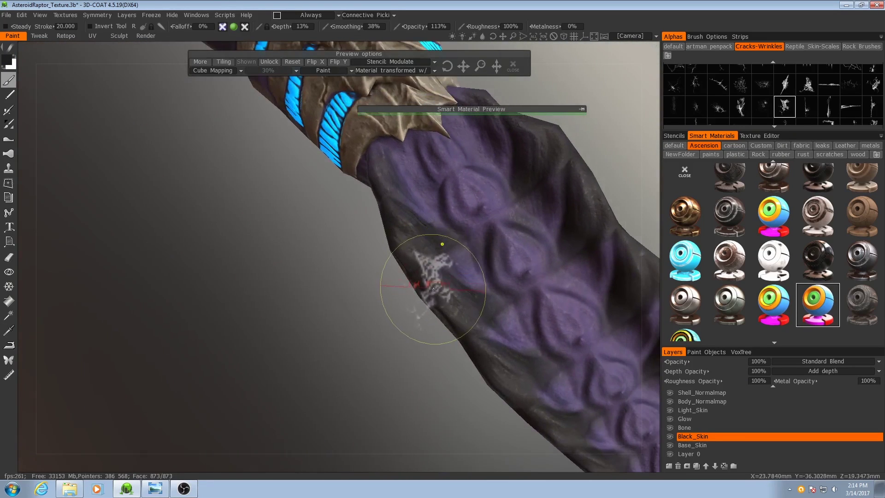
right_click_drag(471, 339, 442, 316)
right_click_drag(416, 348, 383, 301)
mouse_move(383, 300)
left_mouse_down()
mouse_move(351, 259)
mouse_move(393, 274)
left_mouse_up()
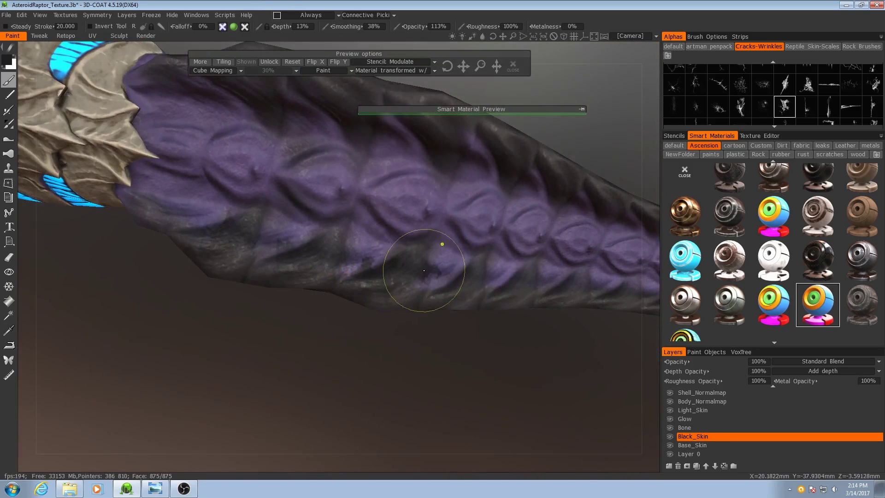
mouse_move(476, 293)
right_mouse_down()
mouse_move(438, 276)
mouse_move(400, 292)
mouse_move(409, 221)
right_mouse_up()
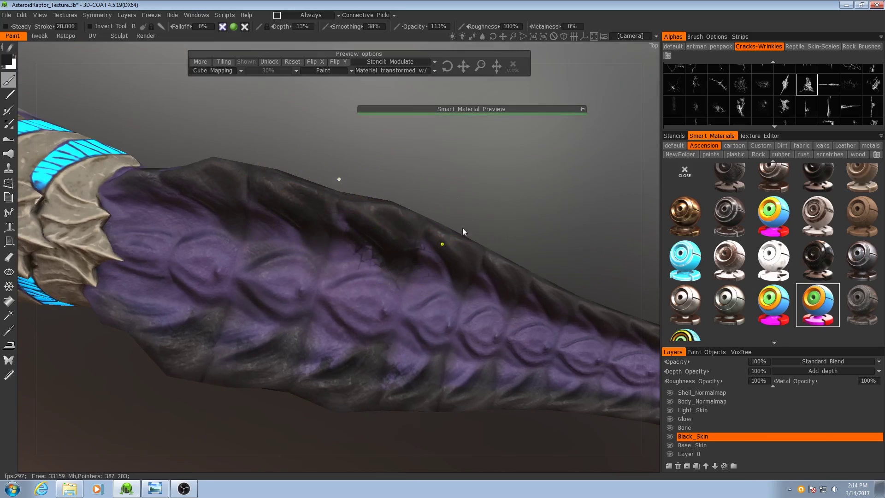
- Check the brush jitter options and stamp dark cracks along the black and purple boundary of the tail using other crack alphas
left_click(437, 244)
left_click(701, 37)
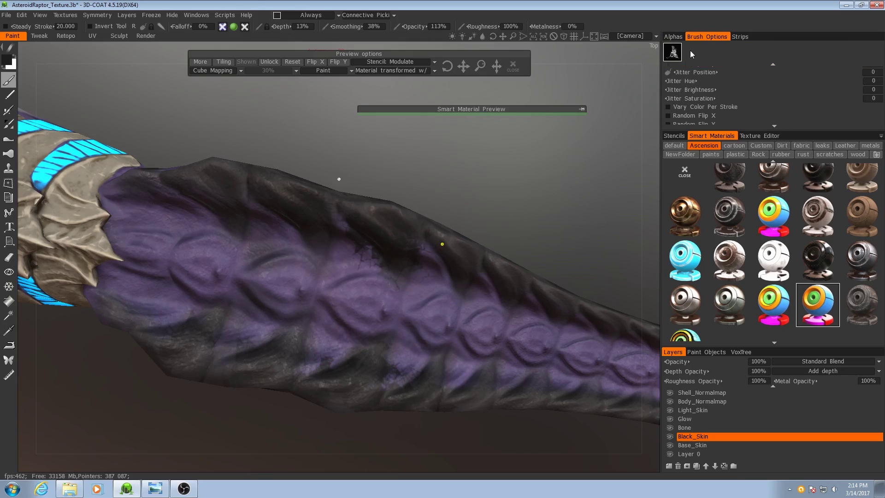
left_click(674, 38)
middle_click_drag(438, 245, 374, 187)
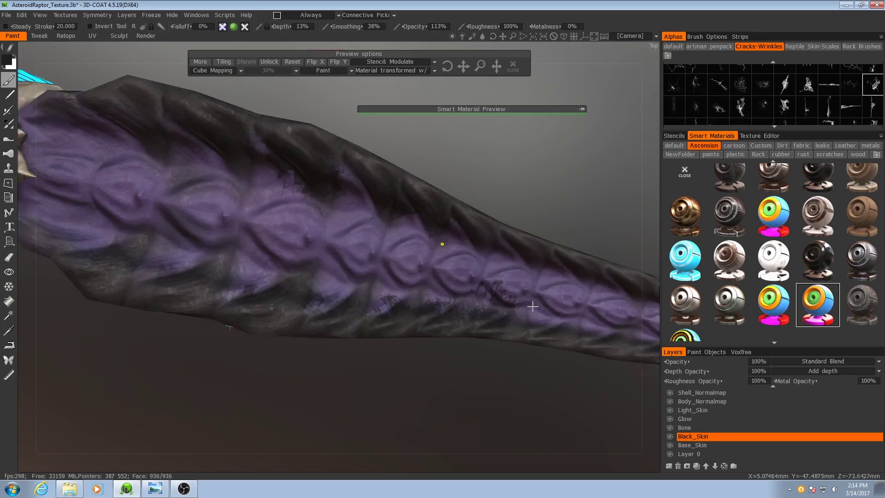
left_click_drag(533, 306, 388, 234, "alt")
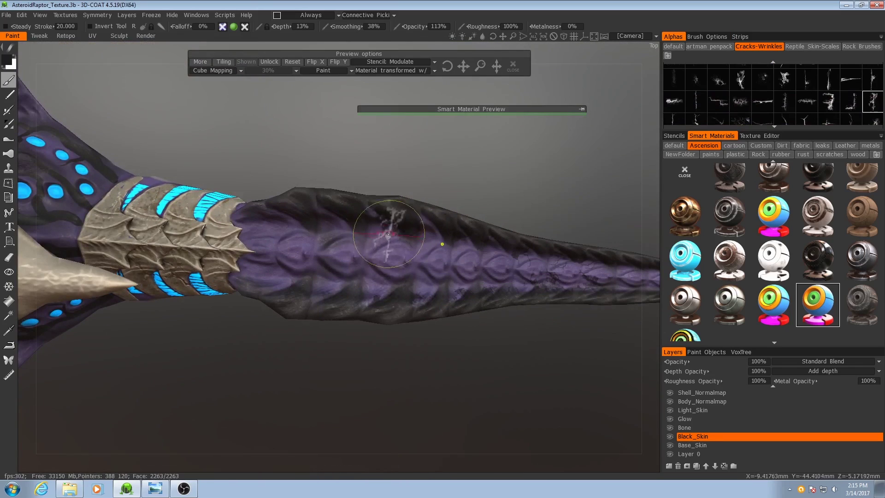
left_click(388, 234)
left_click(338, 220)
right_click_drag(338, 220, 342, 192, "alt")
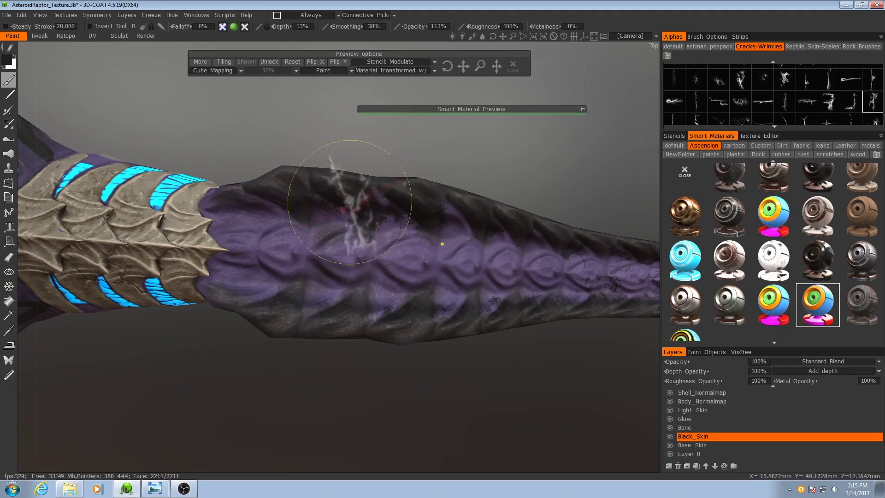
- Review the mouse wheel assignment in the viewport preferences and try rotating the brush alpha with the wheel
left_click(22, 16)
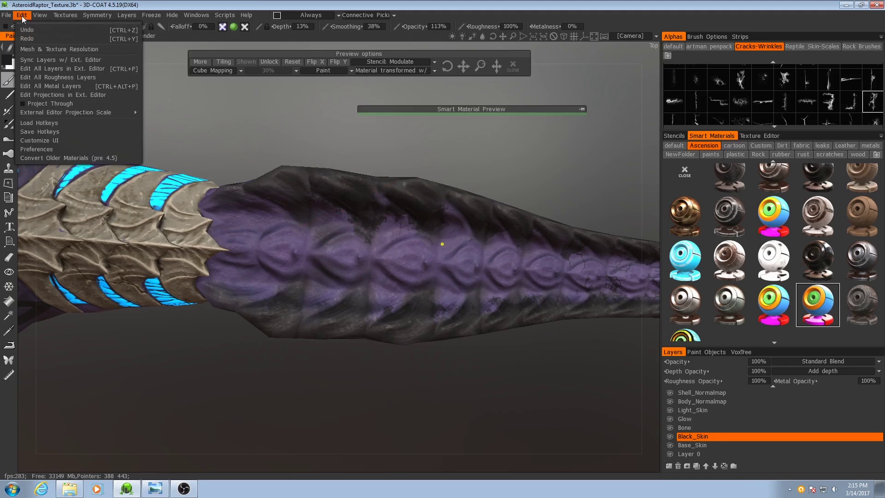
left_click(37, 148)
left_click(274, 118)
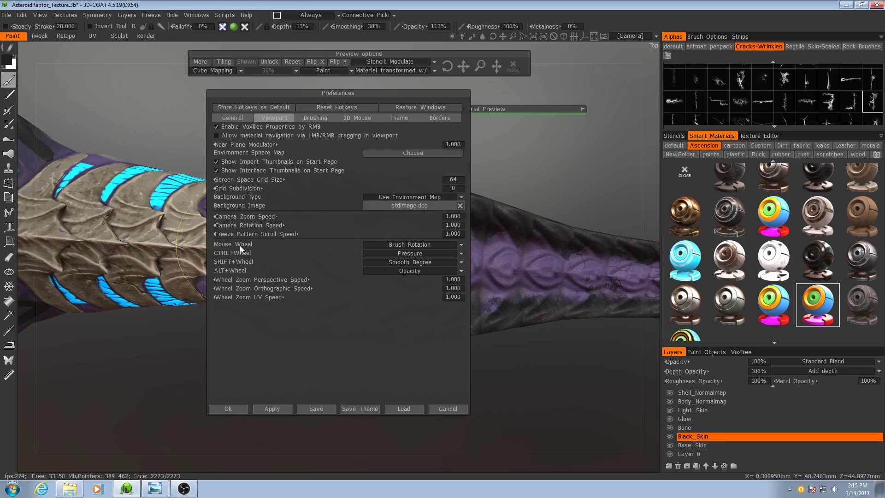
left_click(453, 244)
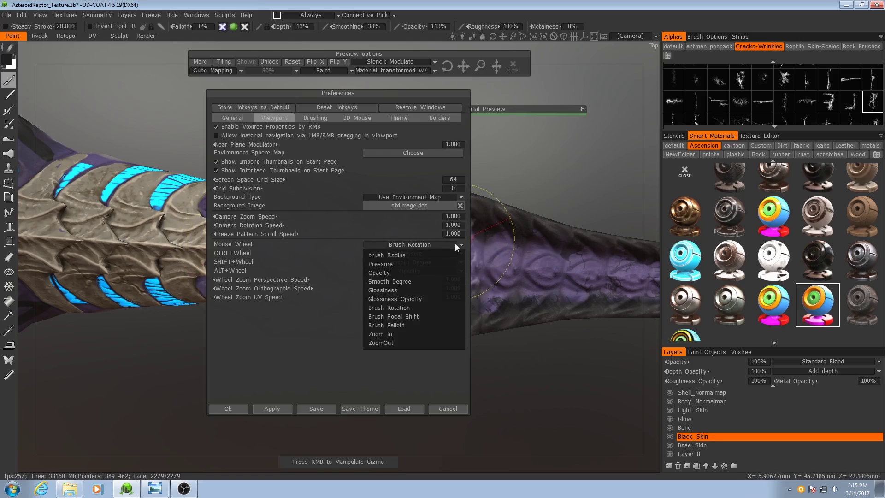
left_click(357, 245)
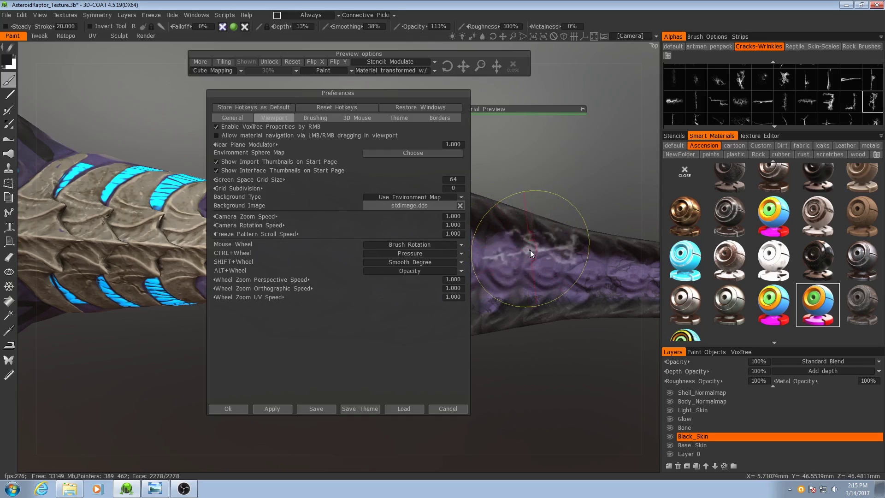
scroll(530, 250, "down", 8)
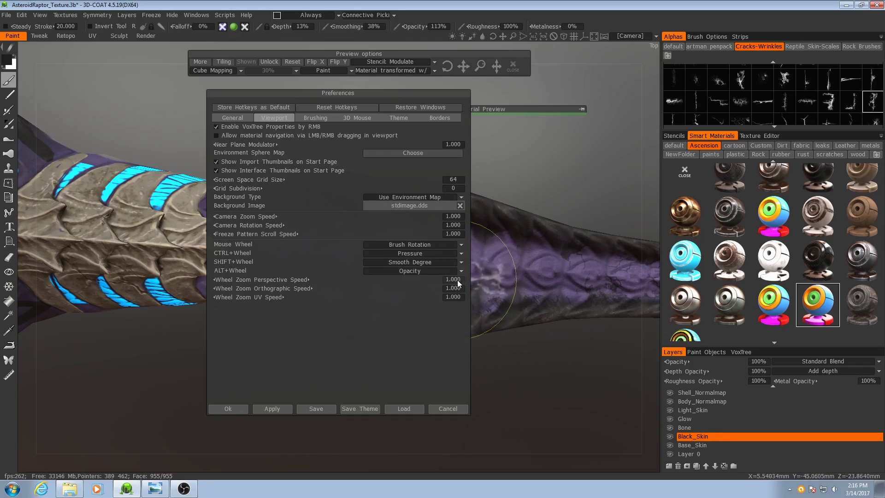
left_click(228, 409)
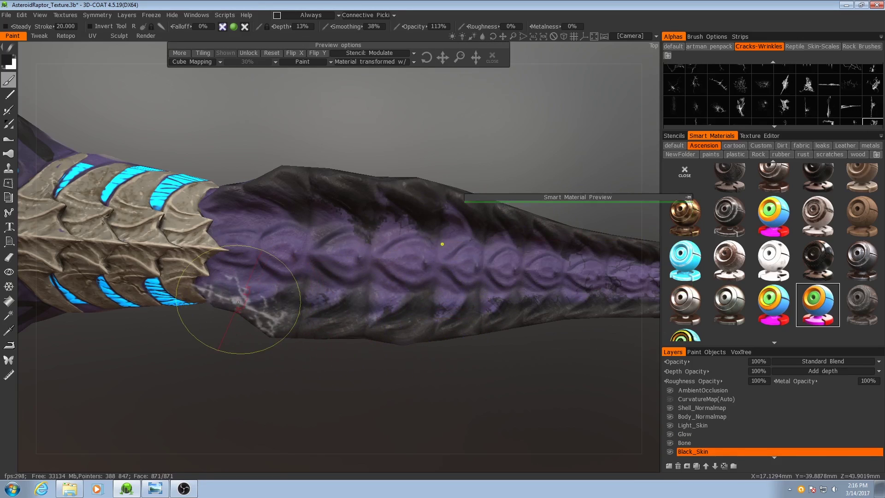
- Add dark crack stamps around the tail base and along the tail's edges with a branching Cracks-Wrinkles alpha
right_click_drag(426, 318, 424, 305, "alt")
middle_click_drag(425, 305, 347, 310, "alt")
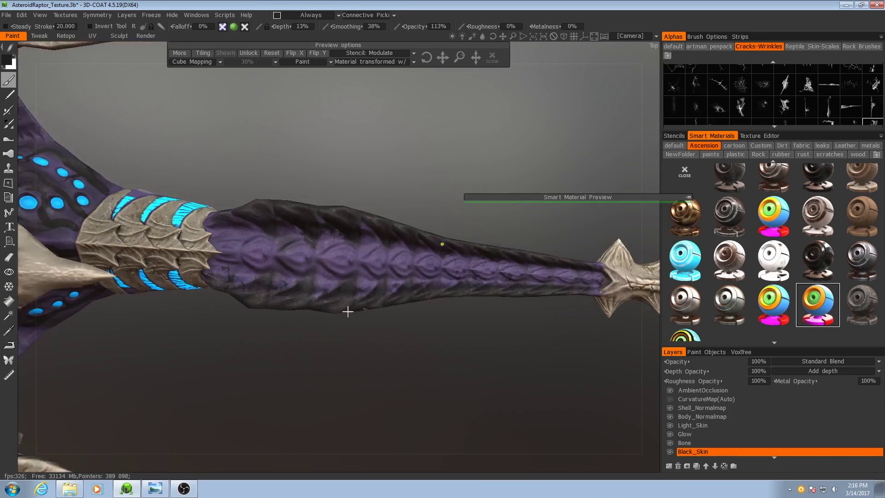
right_click_drag(348, 310, 361, 326, "alt")
scroll(775, 110, "down", 5)
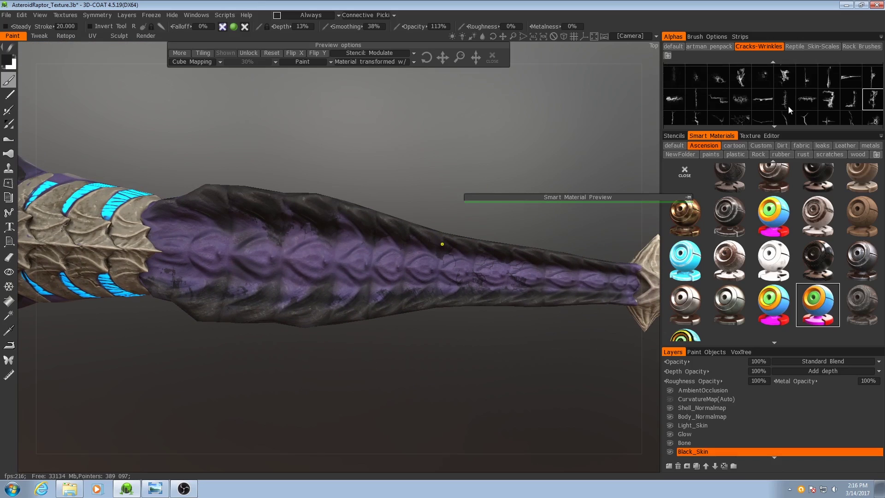
left_click(872, 91)
right_click_drag(392, 194, 417, 211, "alt")
left_click(417, 211)
left_click(706, 37)
left_click(672, 37)
mouse_move(561, 223)
left_mouse_down("alt")
mouse_move(330, 306)
mouse_move(369, 266)
left_mouse_up("alt")
left_click(370, 266)
- Choose a different jagged crack alpha and paint rough black skin markings around the glowing blue spots on the torso
left_click(740, 114)
mouse_move(451, 258)
middle_mouse_down()
mouse_move(468, 301)
mouse_move(367, 288)
middle_mouse_up()
left_click_drag(370, 294, 364, 281, "alt")
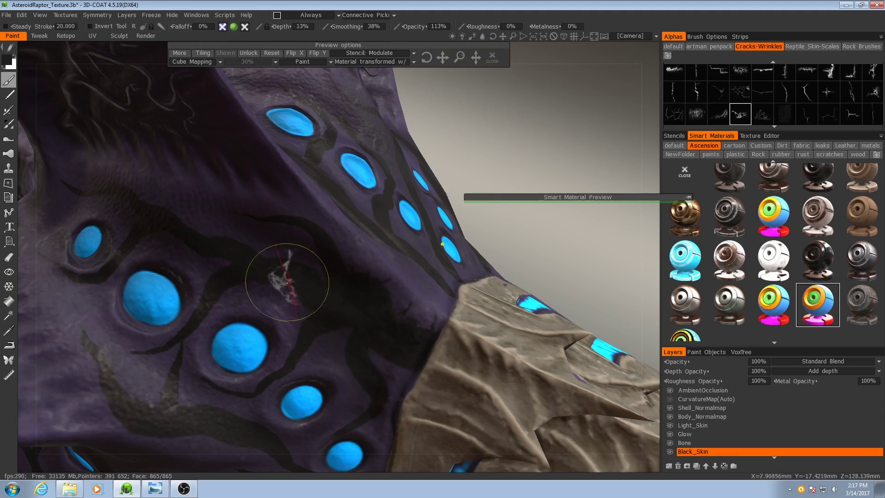
middle_click_drag(282, 326, 411, 289)
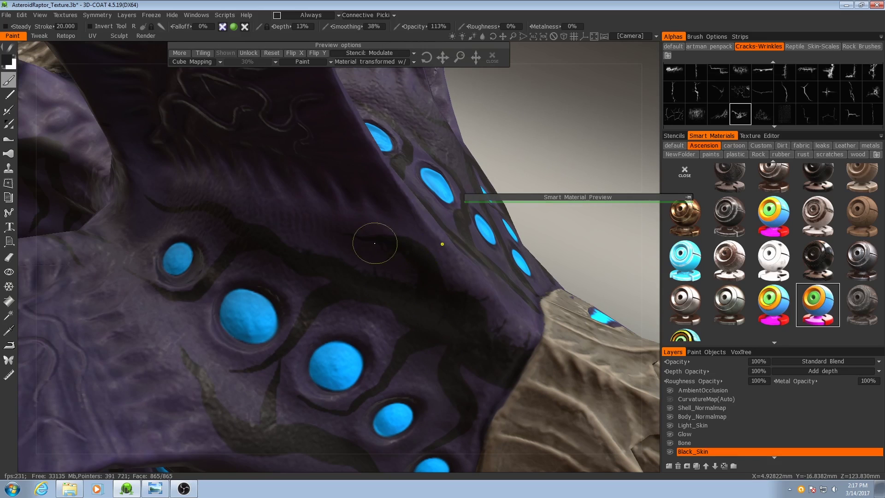
mouse_move(376, 348)
middle_mouse_down()
mouse_move(376, 272)
mouse_move(409, 352)
mouse_move(358, 292)
mouse_move(451, 276)
mouse_move(546, 302)
middle_mouse_up()
middle_click_drag(498, 363, 521, 258)
- Paint a rough dark band beneath the row of glowing spots on the side of the torso with the jagged crack alpha
scroll(746, 107, "down", 1)
left_click(740, 84)
mouse_move(461, 286)
middle_mouse_down()
mouse_move(333, 251)
mouse_move(385, 300)
mouse_move(231, 257)
mouse_move(281, 239)
middle_mouse_up()
left_click_drag(256, 227, 296, 265)
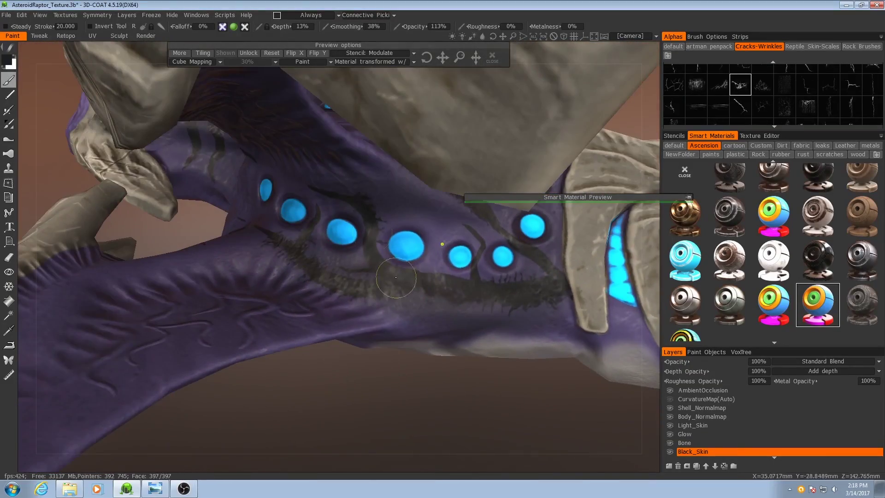
left_click_drag(444, 268, 467, 277)
- Switch back to the splattered crack alpha and extend the black markings between the glowing spots on the torso
scroll(779, 92, "up", 2)
left_click(784, 77)
middle_click_drag(364, 255, 461, 221)
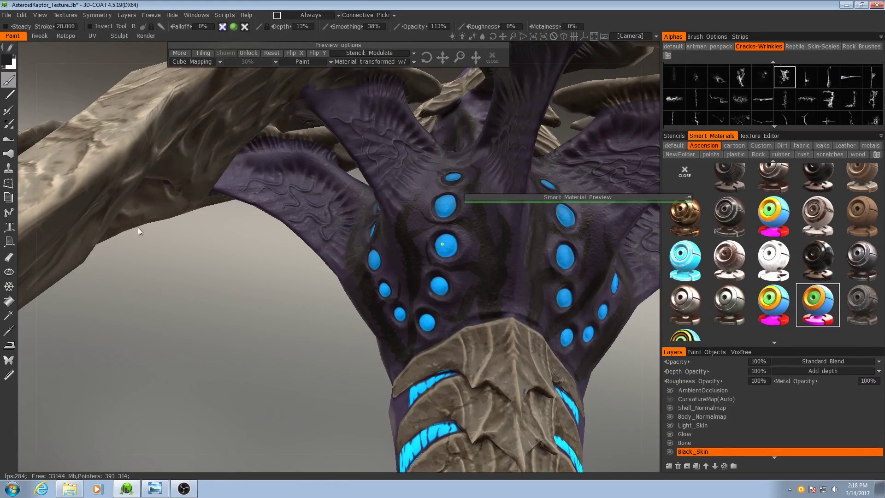
- Switch to the Eraser with a scratchy Cracks-Wrinkles alpha and break up the black markings around the torso's central glowing spots
left_click(11, 260)
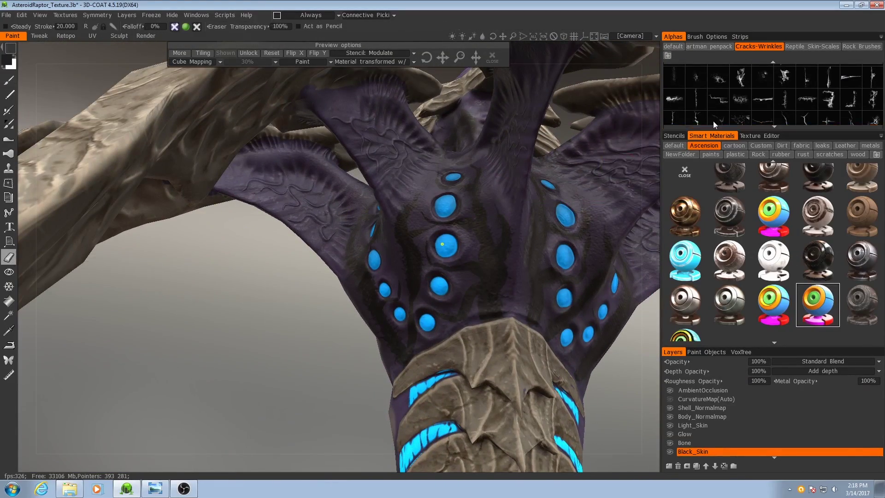
scroll(813, 91, "down", 4)
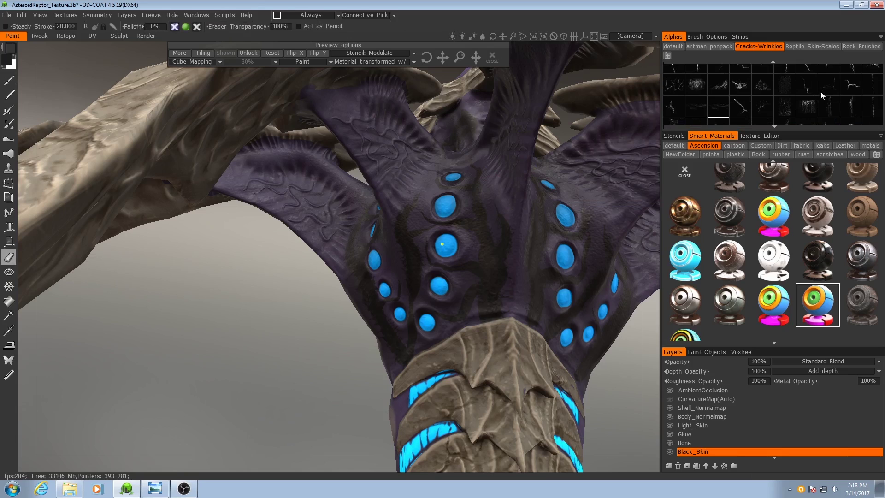
scroll(799, 111, "up", 1)
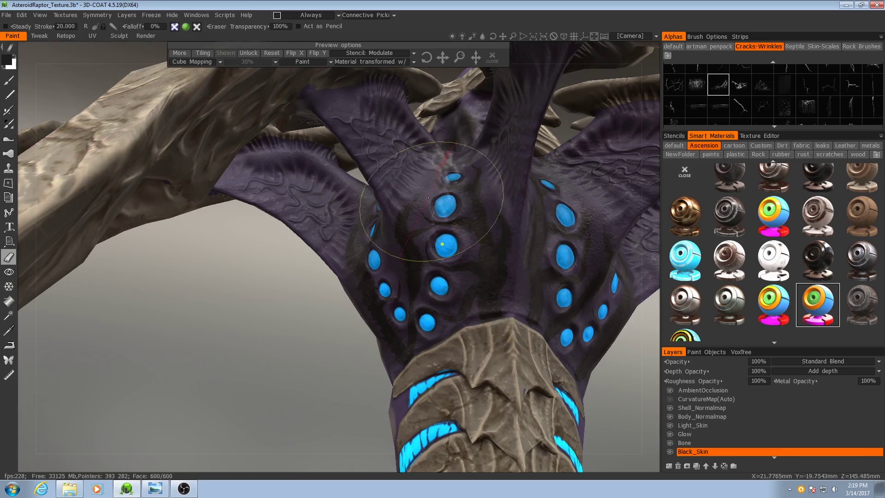
left_click_drag(426, 239, 409, 254, "alt")
right_click_drag(409, 255, 478, 275, "alt")
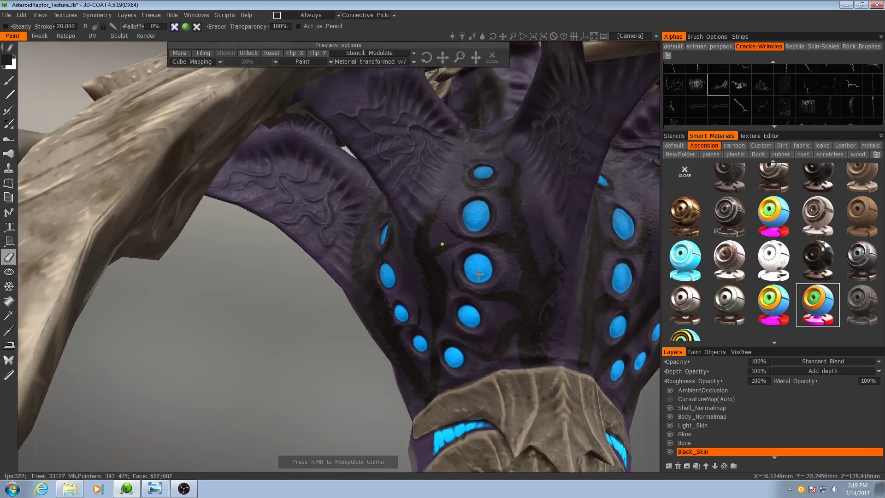
middle_click_drag(476, 241, 442, 243)
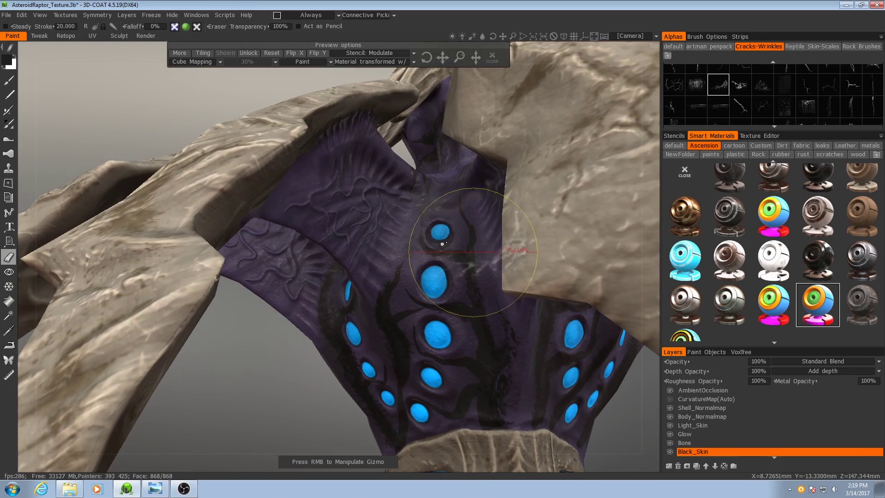
mouse_move(442, 244)
middle_mouse_down()
mouse_move(523, 326)
mouse_move(572, 247)
mouse_move(486, 245)
mouse_move(482, 263)
middle_mouse_up()
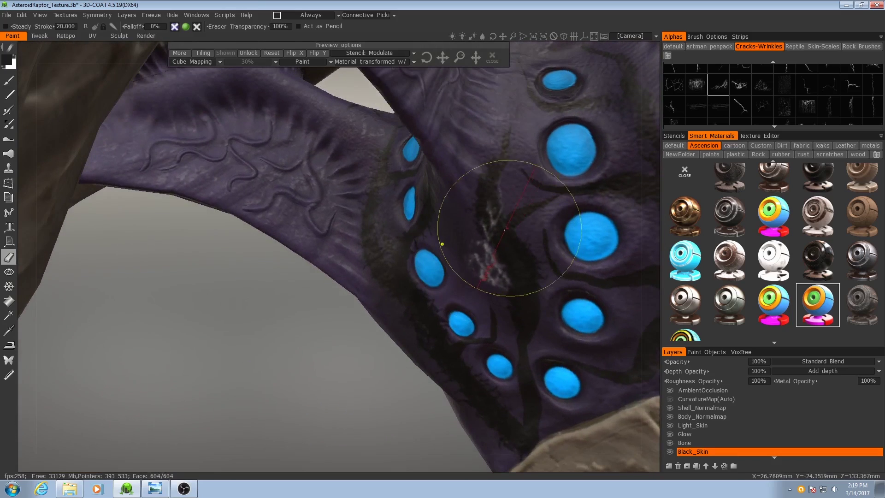
- Erase cracked patches out of the black bands between the lower glowing spots along the side of the torso
mouse_move(502, 219)
middle_mouse_down()
mouse_move(516, 286)
mouse_move(446, 251)
mouse_move(474, 312)
mouse_move(477, 295)
mouse_move(490, 340)
mouse_move(416, 344)
mouse_move(428, 339)
middle_mouse_up()
middle_click_drag(424, 257, 416, 257)
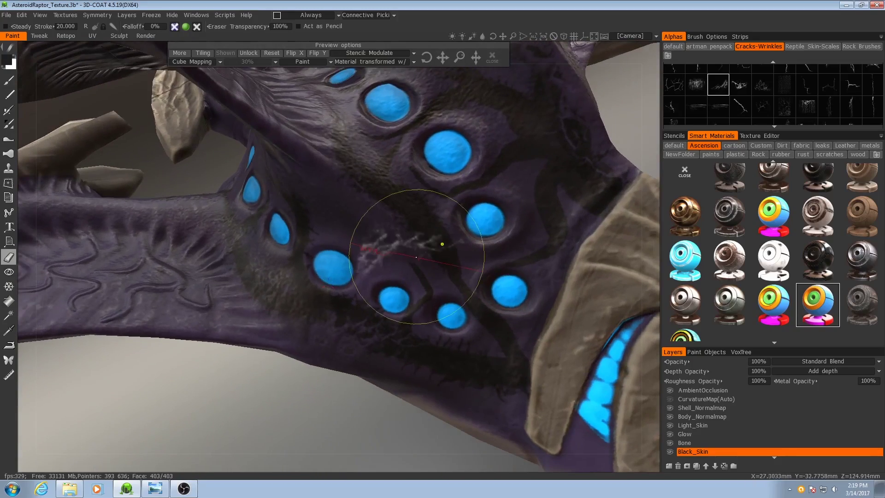
middle_click_drag(487, 240, 450, 292)
mouse_move(458, 221)
middle_mouse_down()
mouse_move(375, 316)
mouse_move(304, 333)
mouse_move(407, 314)
mouse_move(435, 340)
mouse_move(524, 229)
mouse_move(347, 270)
middle_mouse_up()
middle_click_drag(413, 291, 323, 295)
middle_click_drag(283, 238, 363, 277)
- Choose a denser Cracks-Wrinkles alpha and erase through the black markings where the limbs join the torso
scroll(840, 112, "down", 1)
left_click(740, 114)
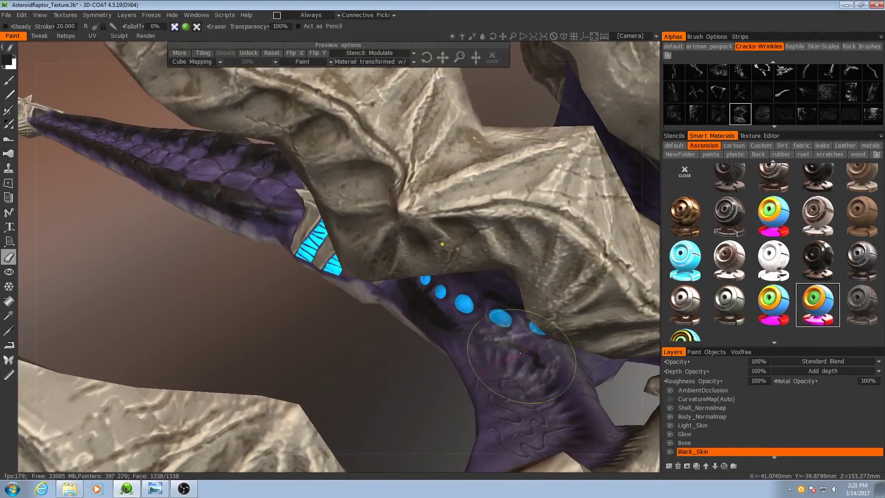
middle_click_drag(516, 359, 421, 292)
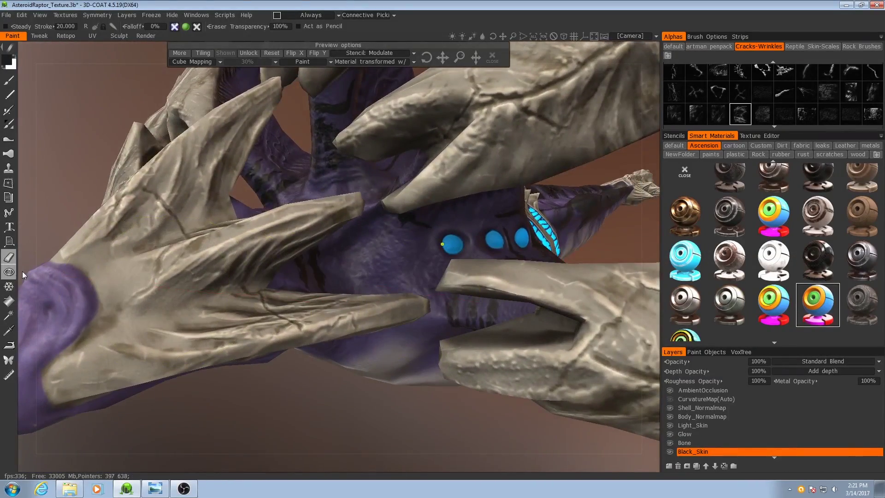
- Hide the parts of the bone spikes and head shell that cover the skin at the front of the torso
left_click(9, 272)
middle_click_drag(166, 272, 253, 285)
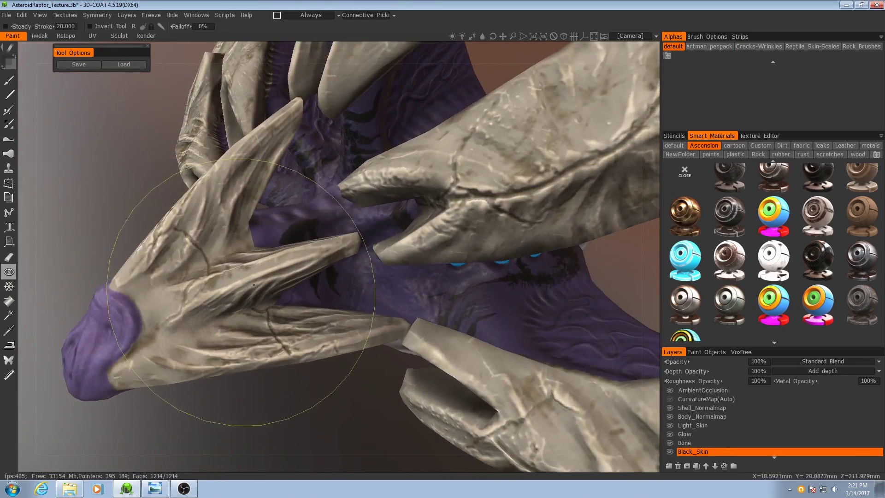
left_click_drag(283, 268, 375, 358, "alt")
left_click(333, 385)
middle_click_drag(374, 358, 411, 375)
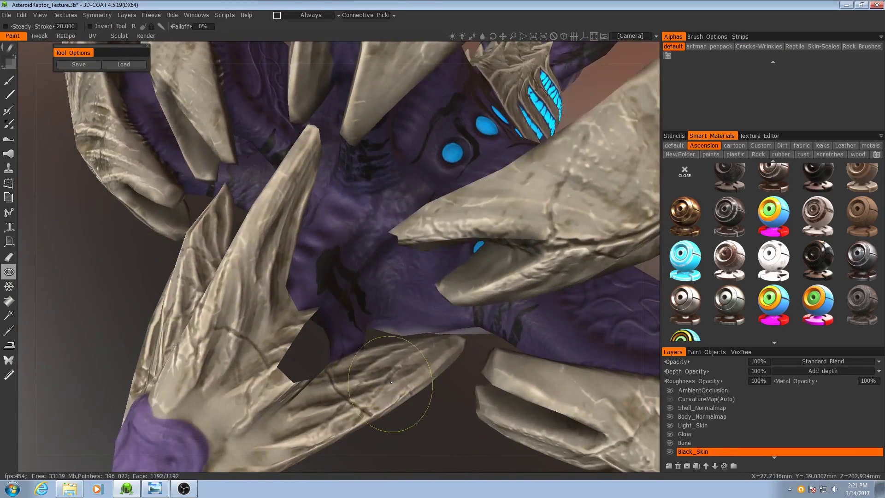
middle_click_drag(452, 352, 345, 246)
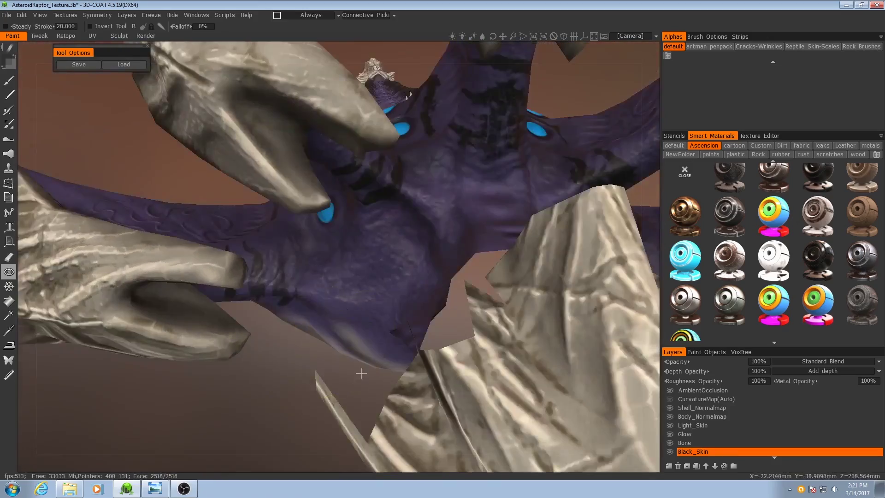
left_click_drag(361, 373, 408, 253, "alt")
left_click_drag(457, 273, 230, 200, "alt")
left_click_drag(288, 238, 423, 276, "alt")
middle_click_drag(428, 266, 275, 280)
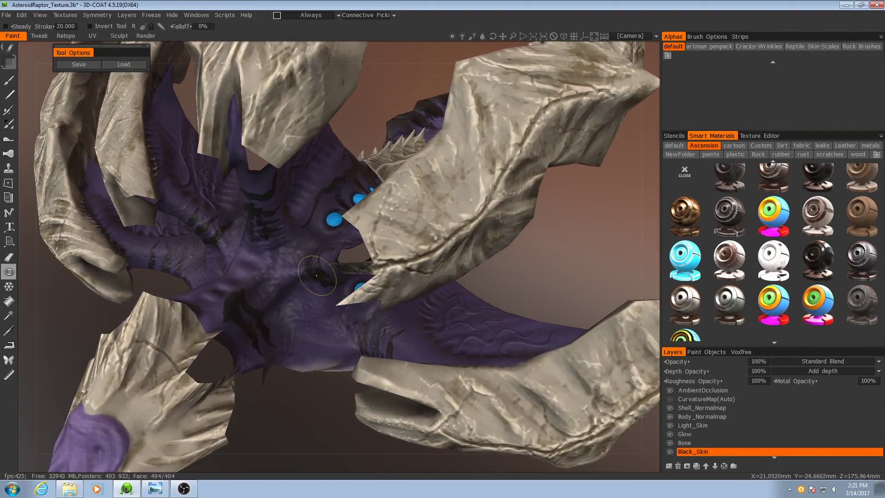
- Switch to the brush with the first Reptile Skin-Scales alpha and paint dark scales on the front of the torso
left_click(9, 81)
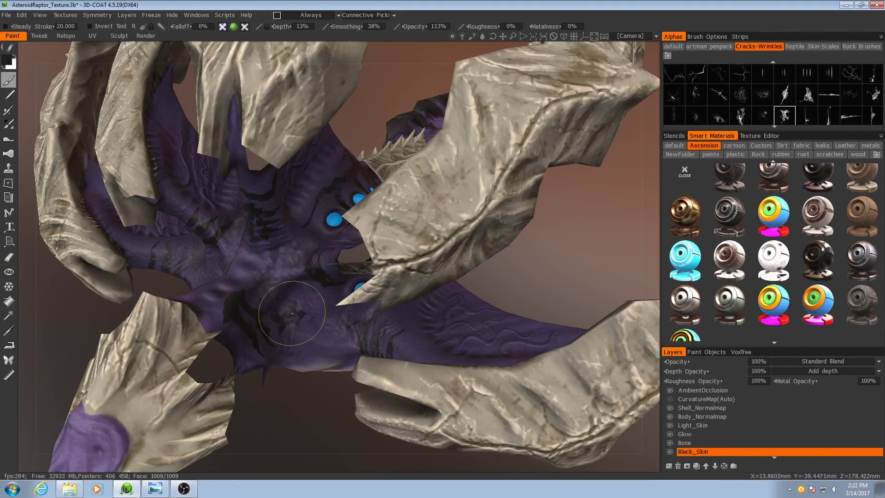
left_click(794, 47)
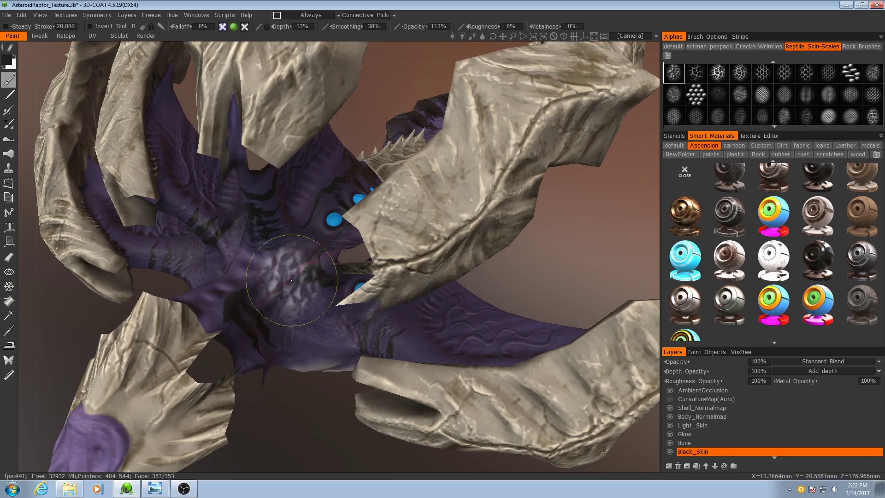
left_click_drag(293, 286, 355, 287, "alt")
right_click_drag(355, 286, 371, 309, "alt")
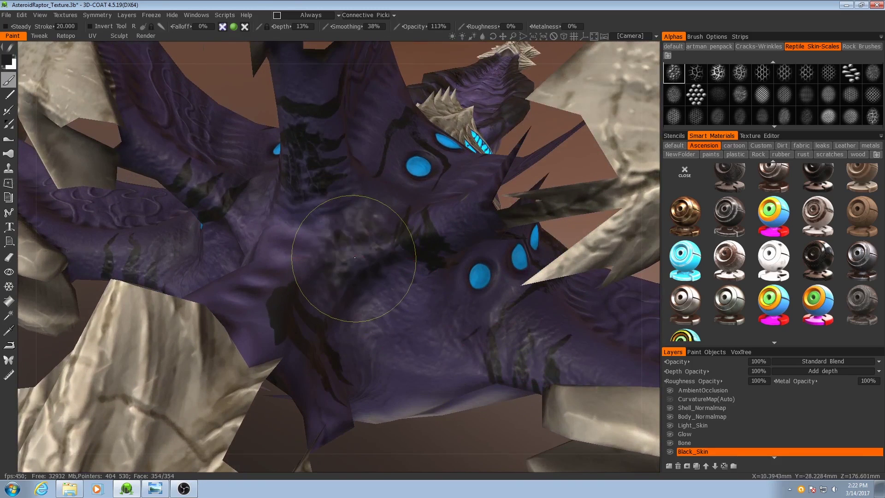
left_click_drag(382, 287, 353, 292, "alt")
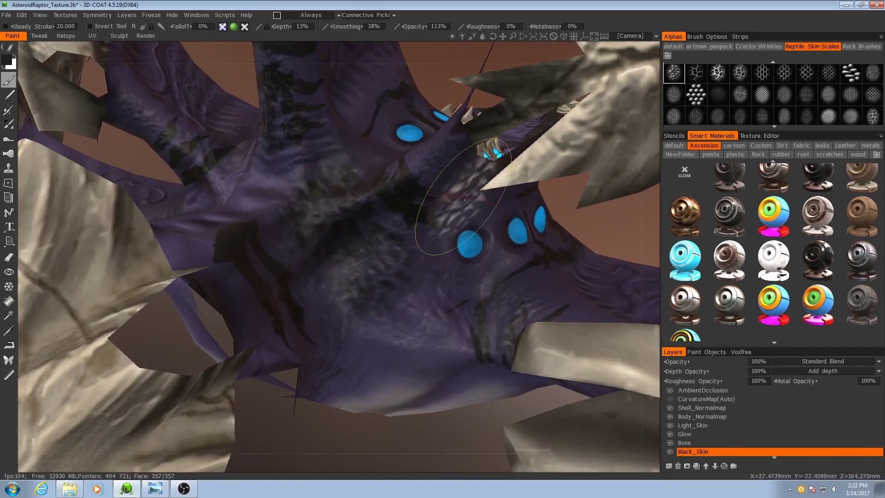
- Activate the multicoloured smart material and paint dark scaly patches across the front of the torso with Reptile Skin-Scales alphas
left_click(820, 302)
left_click(687, 198)
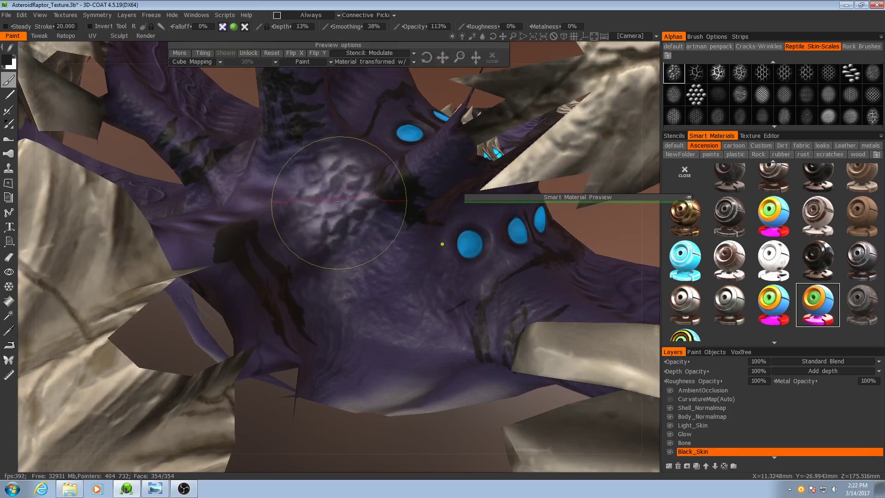
mouse_move(375, 256)
left_mouse_down("alt")
mouse_move(362, 285)
mouse_move(405, 307)
mouse_move(316, 314)
mouse_move(307, 264)
left_mouse_up("alt")
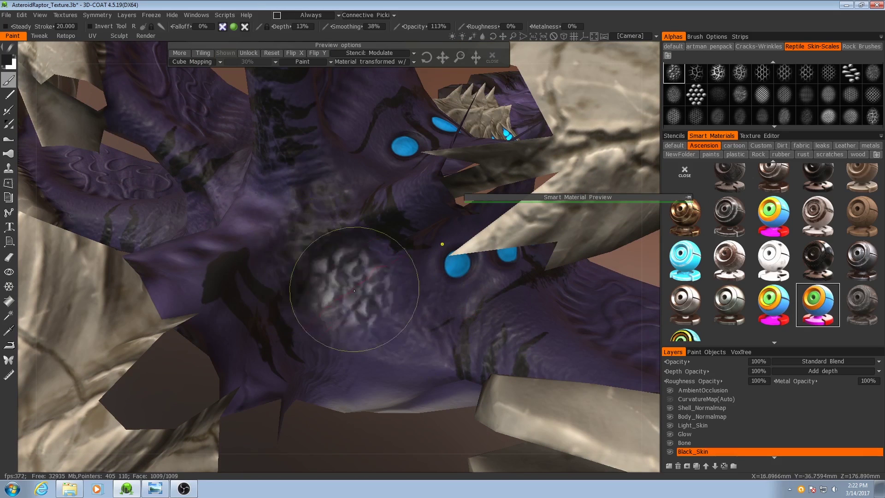
left_click(376, 297)
left_click_drag(377, 298, 353, 337, "alt")
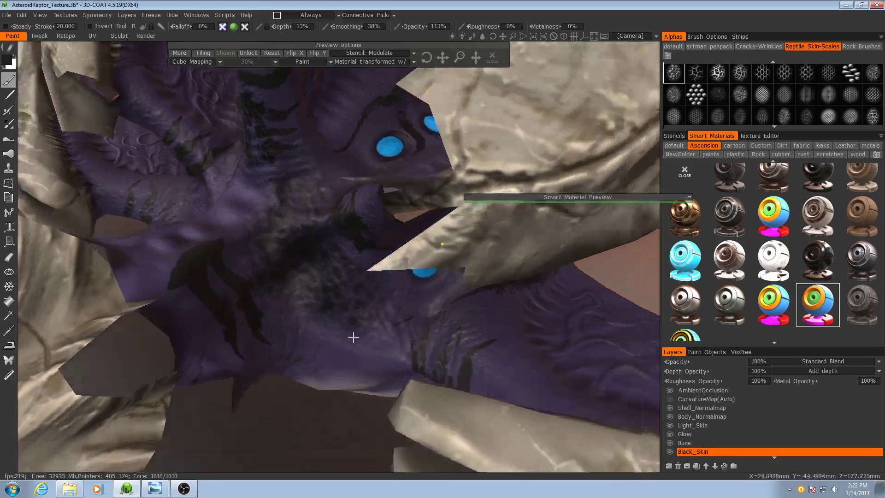
mouse_move(353, 337)
right_mouse_down()
mouse_move(375, 375)
mouse_move(431, 322)
mouse_move(392, 320)
right_mouse_up()
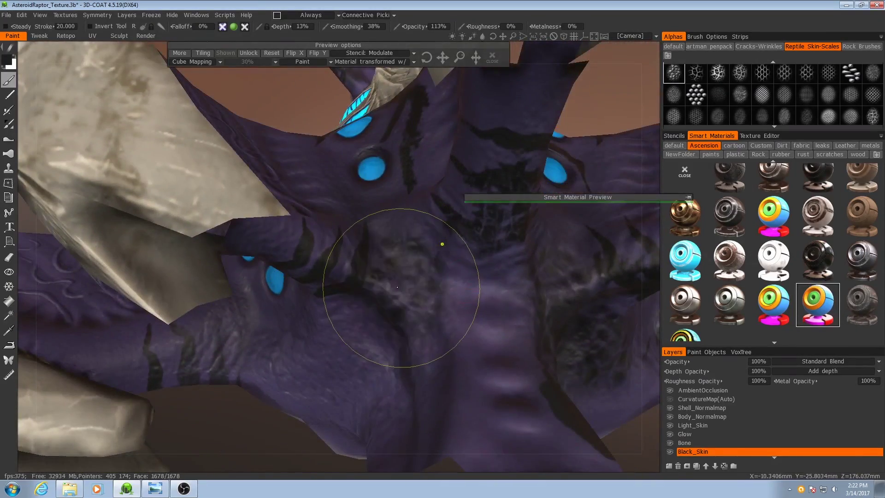
mouse_move(401, 288)
left_mouse_down("alt")
mouse_move(490, 306)
mouse_move(454, 360)
mouse_move(454, 324)
mouse_move(488, 318)
left_mouse_up("alt")
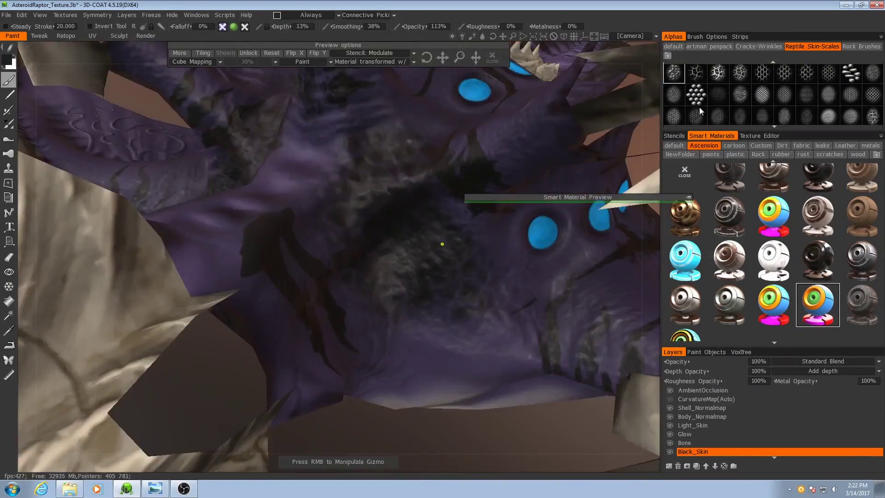
left_click(696, 76)
mouse_move(458, 251)
left_mouse_down("alt")
mouse_move(352, 253)
mouse_move(484, 345)
mouse_move(463, 304)
mouse_move(367, 249)
mouse_move(382, 272)
left_mouse_up("alt")
- Choose a parallel-line Cracks-Wrinkles alpha, adjust the brush options and paint dark wrinkles on the lower torso behind the head
left_click(759, 46)
scroll(778, 100, "down", 3)
left_click(674, 115)
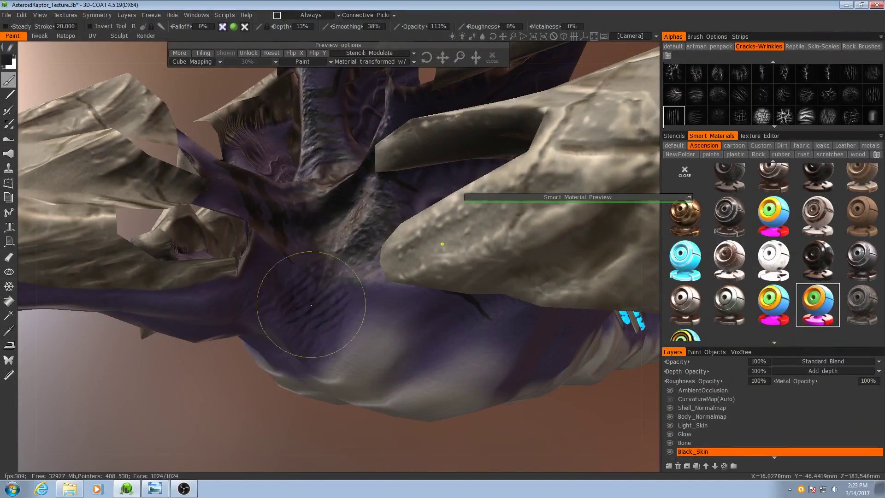
left_click(706, 36)
left_click(871, 75)
left_click(672, 37)
left_click_drag(330, 262, 489, 208, "alt")
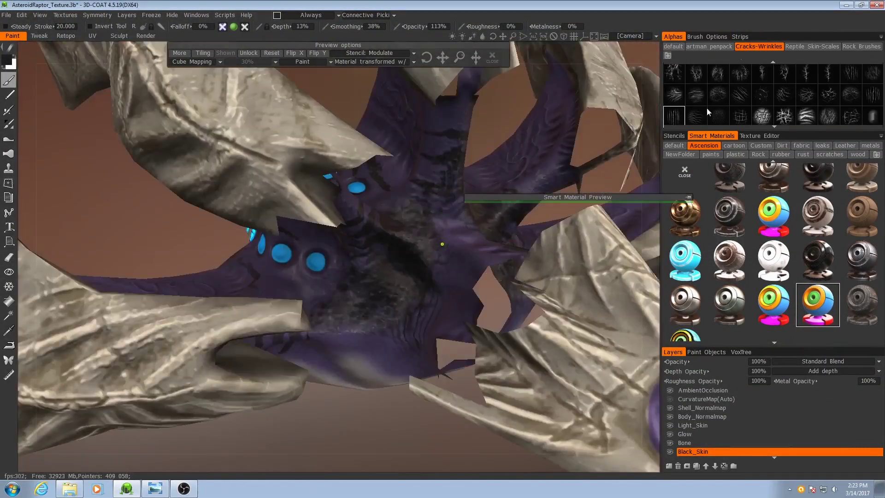
- Choose another Reptile Skin-Scales alpha and extend the dark scale texture across the front of the torso
left_click(812, 46)
scroll(836, 97, "down", 3)
left_click(717, 87)
mouse_move(414, 262)
left_mouse_down("alt")
mouse_move(463, 286)
mouse_move(273, 389)
mouse_move(408, 333)
mouse_move(444, 438)
mouse_move(523, 286)
mouse_move(292, 243)
left_mouse_up("alt")
right_click_drag(292, 243, 561, 352, "alt")
- Select the solid round brush alpha from the default set for painting the purple face
left_click(673, 46)
left_click(740, 73)
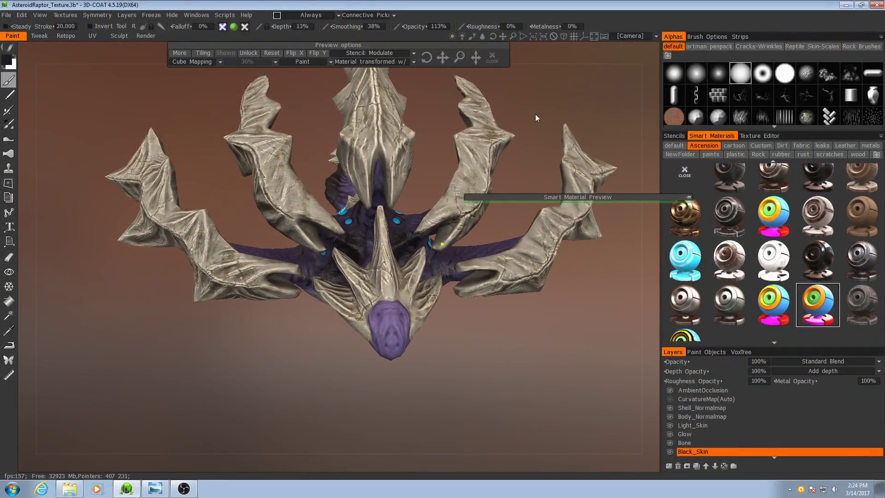
right_click_drag(535, 114, 498, 399)
middle_click_drag(497, 399, 434, 261)
left_click_drag(392, 340, 382, 271)
middle_click_drag(382, 271, 359, 244)
key("ctrl+z")
mouse_move(25, 52)
left_click_drag(364, 246, 392, 341)
key("ctrl+z")
- Edit the brush curve and test it with a dark stroke down the purple face
left_click_drag(391, 267, 341, 295, "alt")
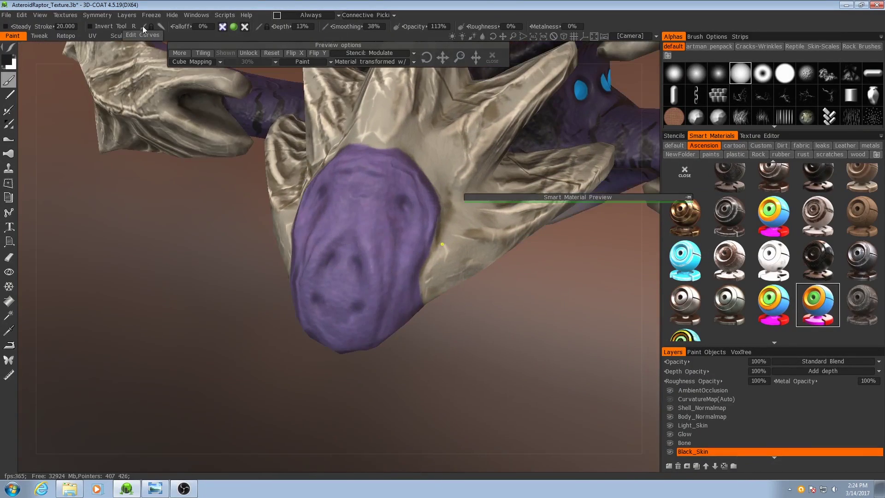
right_click(143, 27)
left_click_drag(318, 258, 325, 295)
left_click(240, 375)
left_click_drag(366, 216, 361, 342)
mouse_move(369, 336)
left_mouse_down("alt")
mouse_move(417, 297)
mouse_move(350, 295)
left_mouse_up("alt")
key("ctrl+z")
- Enable Steady Stroke and paint mirrored curved black stripes down the middle of the purple face
left_click(6, 26)
left_click_drag(365, 210, 384, 318)
left_click_drag(384, 368, 442, 350, "alt")
left_click_drag(351, 211, 321, 282)
mouse_move(370, 362)
left_mouse_down()
mouse_move(323, 355)
mouse_move(465, 318)
left_mouse_up()
left_click_drag(288, 165, 326, 267)
left_click_drag(461, 351, 350, 369)
- Paint mirrored curved black stripes along the outer edges of the purple face
left_click_drag(409, 193, 423, 275)
left_click_drag(465, 341, 396, 364)
left_click_drag(366, 230, 321, 341)
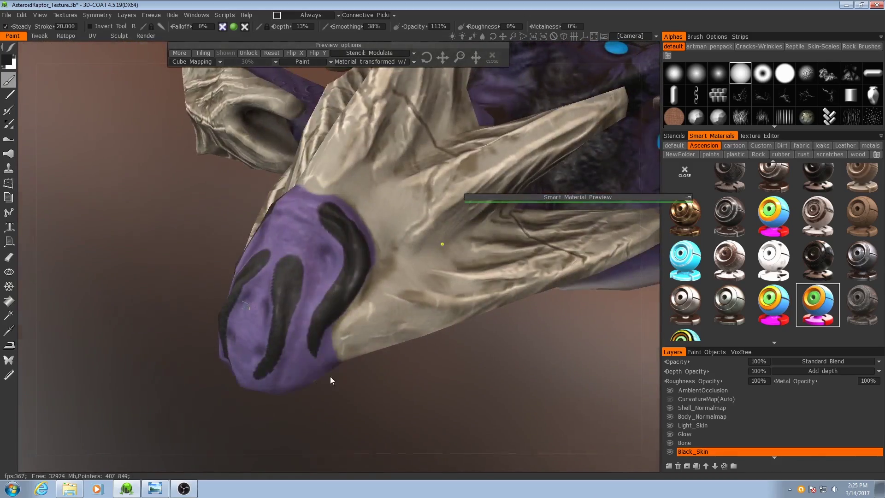
left_click_drag(330, 376, 350, 366)
left_click_drag(371, 239, 318, 329)
scroll(140, 345, "down", 10)
mouse_move(349, 366)
left_mouse_down()
mouse_move(139, 345)
mouse_move(258, 368)
left_mouse_up()
scroll(258, 368, "up", 10)
- Roughen the black face stripes with jagged Cracks-Wrinkles alphas, painting over them and erasing parts of them
left_click(758, 46)
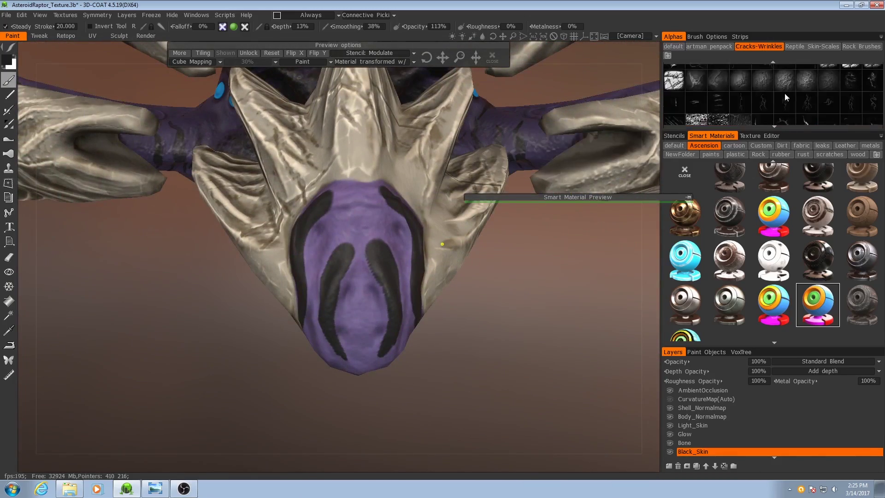
scroll(784, 94, "down", 5)
left_click(872, 81)
left_click_drag(414, 387, 466, 368)
left_click(784, 102)
left_click_drag(341, 295, 346, 346)
mouse_move(465, 368)
left_mouse_down()
mouse_move(405, 377)
mouse_move(484, 378)
mouse_move(461, 369)
mouse_move(414, 383)
left_mouse_up()
left_click(8, 258)
left_click_drag(415, 309, 449, 240)
- Inspect the dark skin markings on the torso, limbs and tail from above and from the side
right_click_drag(447, 205, 307, 281)
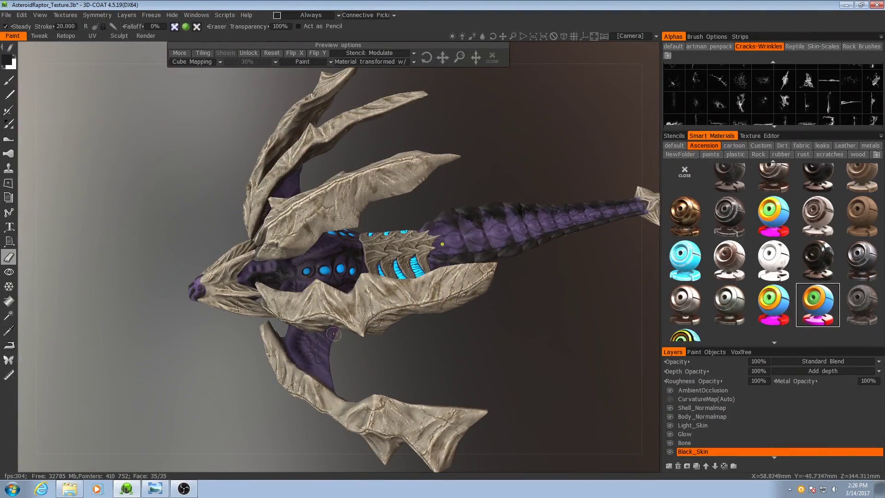
left_click_drag(366, 355, 324, 376)
scroll(323, 381, "up", 2)
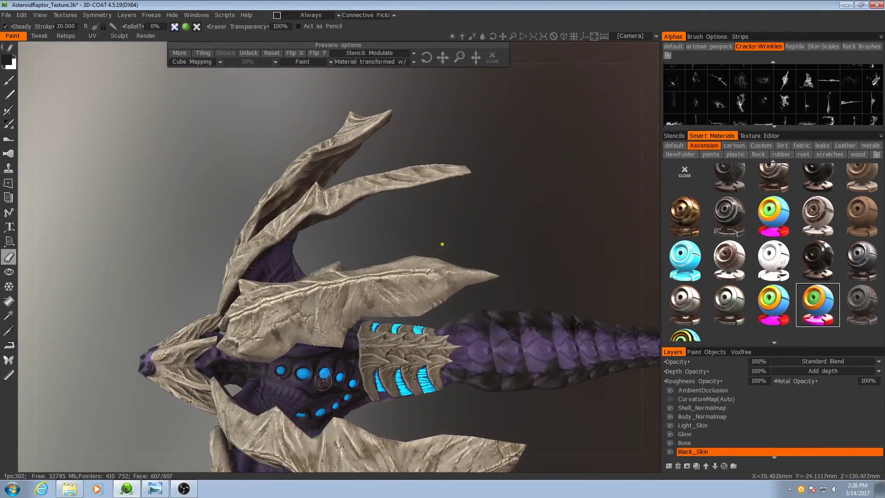
left_click_drag(377, 417, 378, 325)
scroll(377, 325, "up", 3)
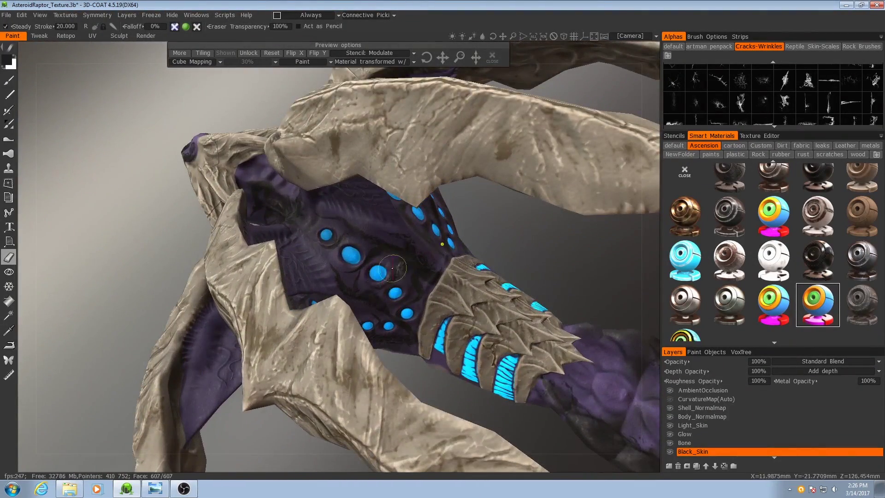